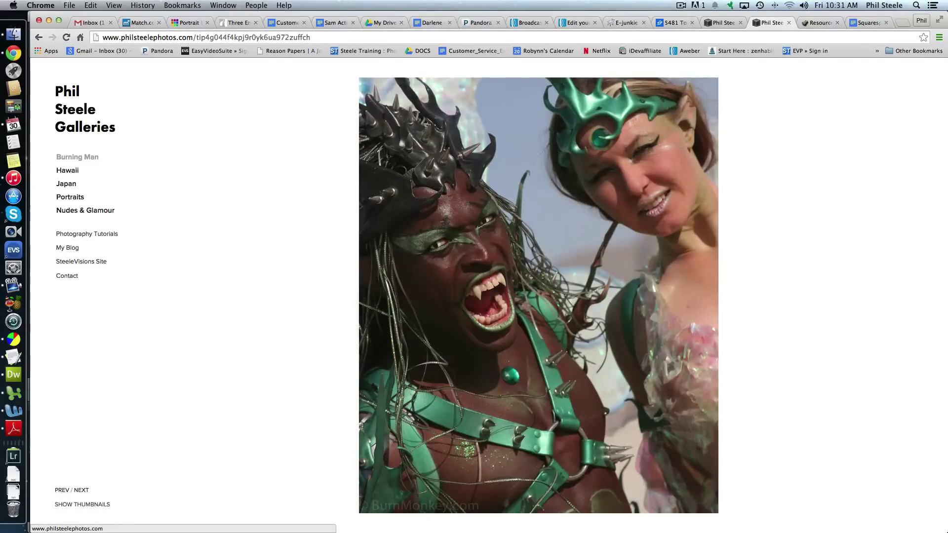
key(Right)
key(Right)
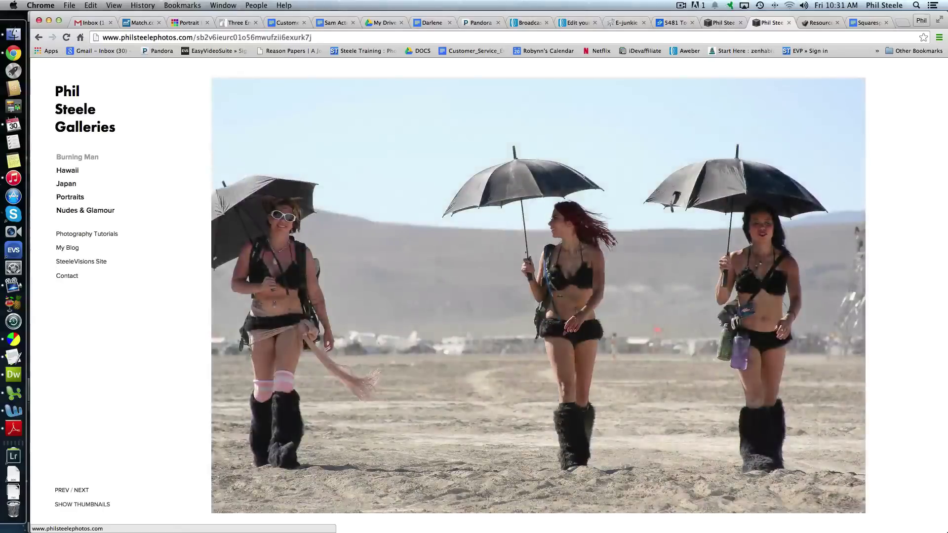
Advance one gallery photo, then view the Portraits gallery in thumbnail mode
click(93, 504)
click(70, 197)
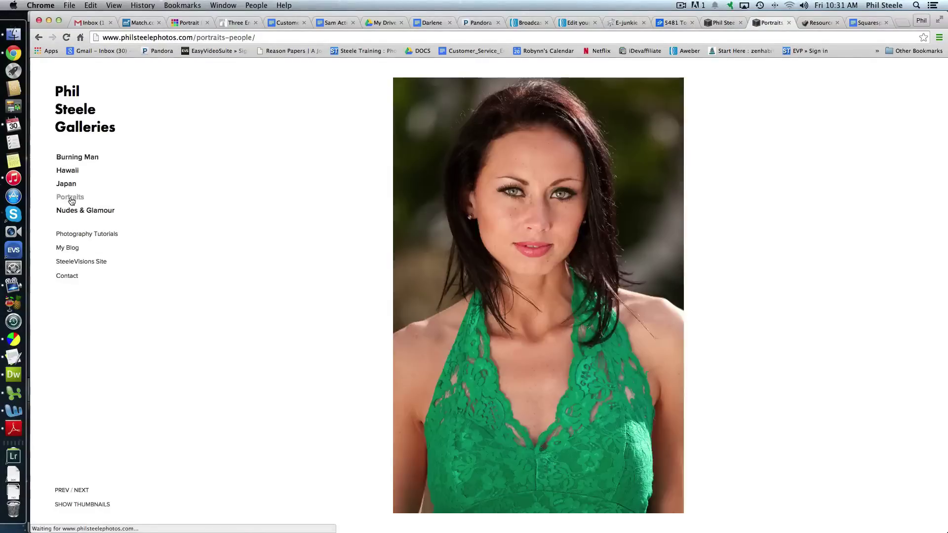
click(91, 506)
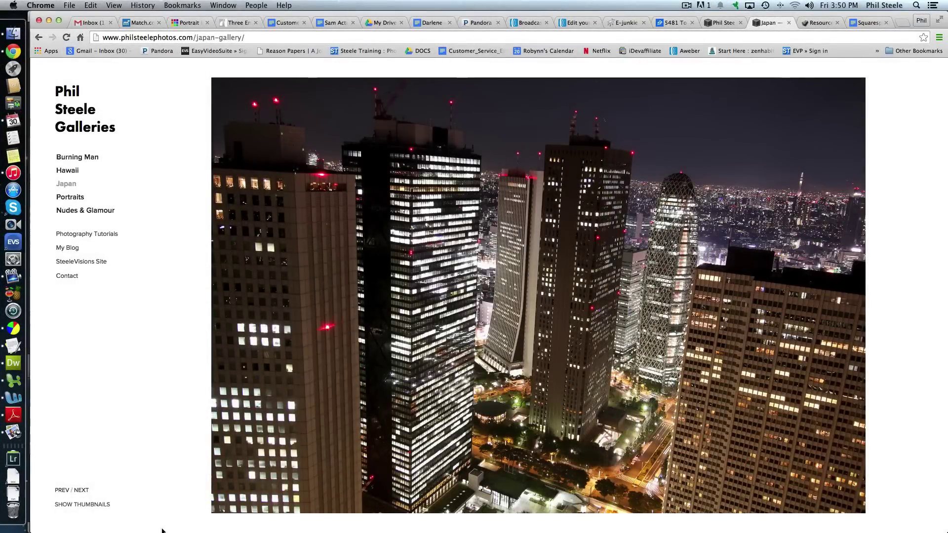
Step through three Japan photos with the arrow key and switch to thumbnail view
key(Right)
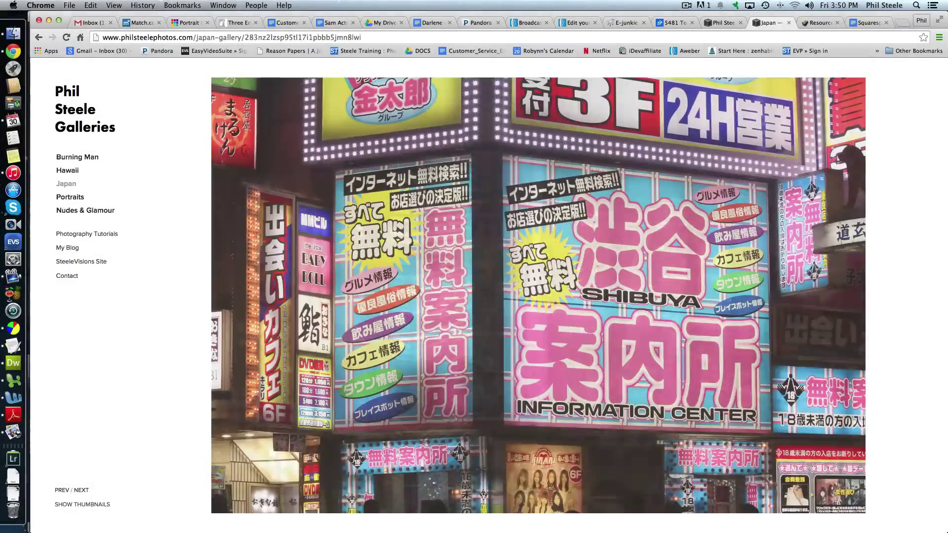
key(Right)
key(Right)
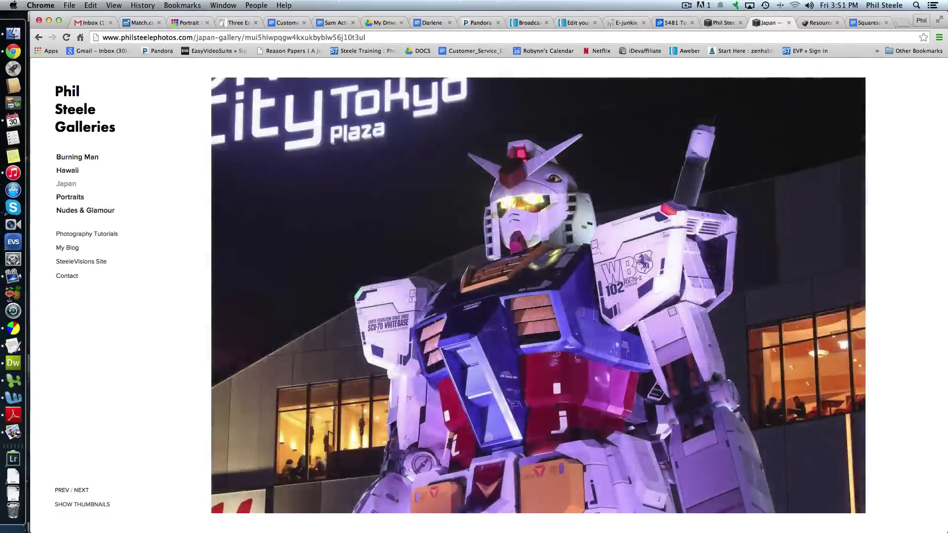
key(Right)
key(Right)
key(Right)
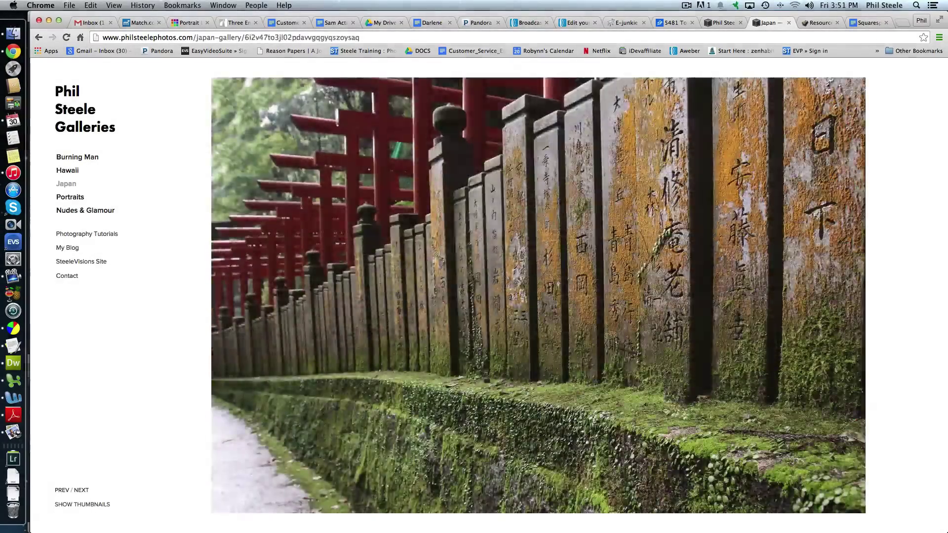
click(101, 505)
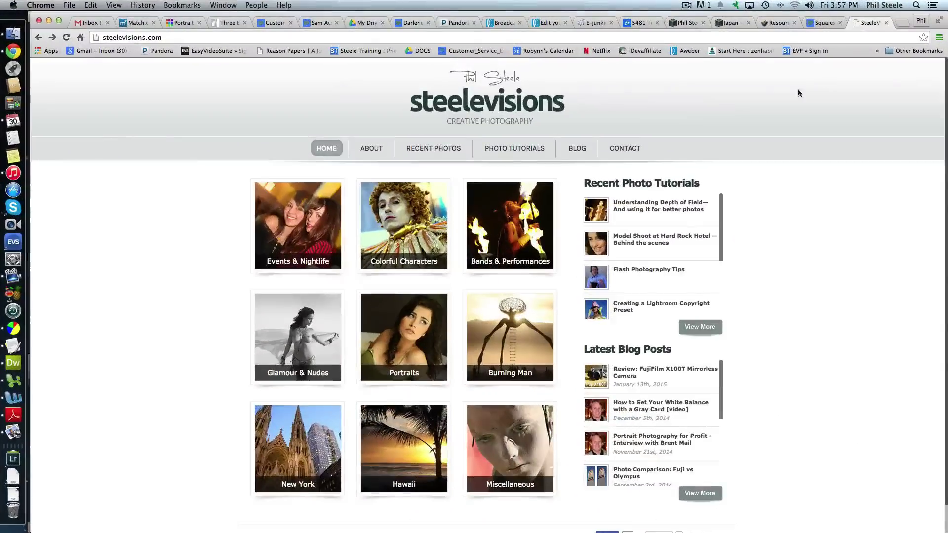
View the Bands & Performances gallery's second through fifth performer photos from the left strip
click(525, 228)
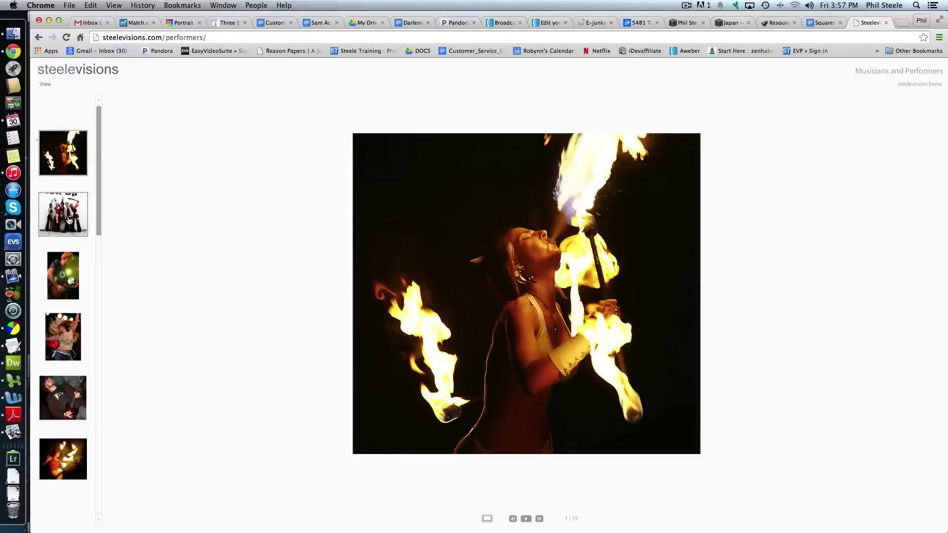
click(67, 233)
click(64, 270)
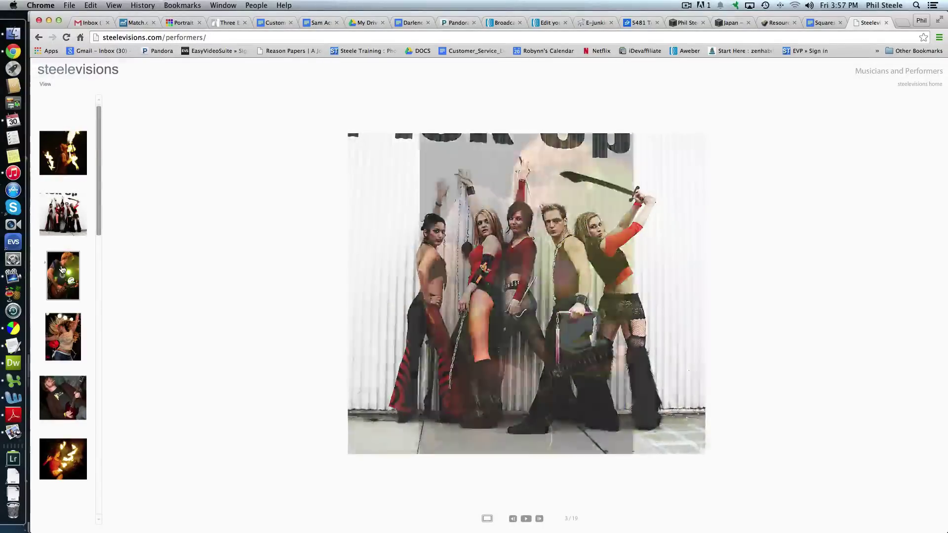
click(67, 322)
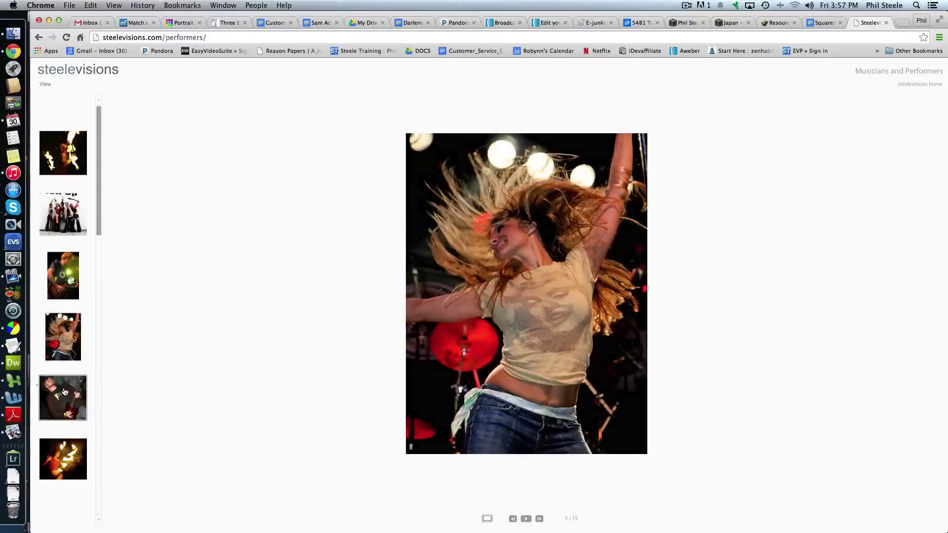
click(64, 392)
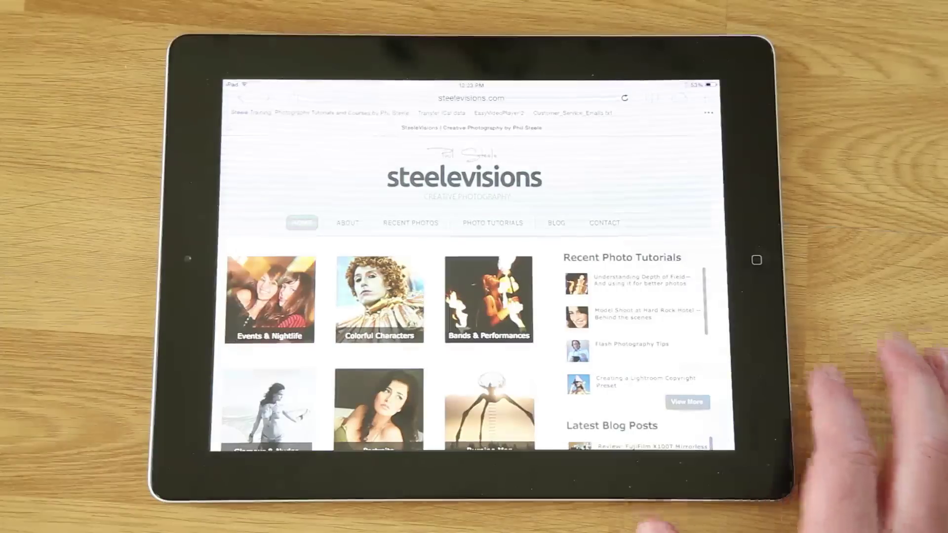
View the Bands & Performances gallery on the iPad, which shows only an Adobe Flash Player prompt
click(486, 287)
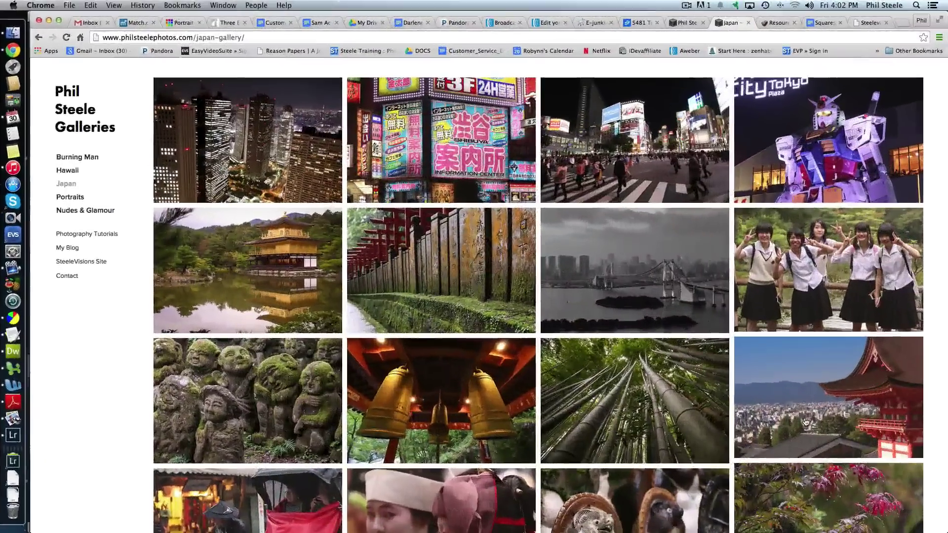
Show the red pagoda photo full size and step on through the bells, bamboo and maple photos
click(805, 419)
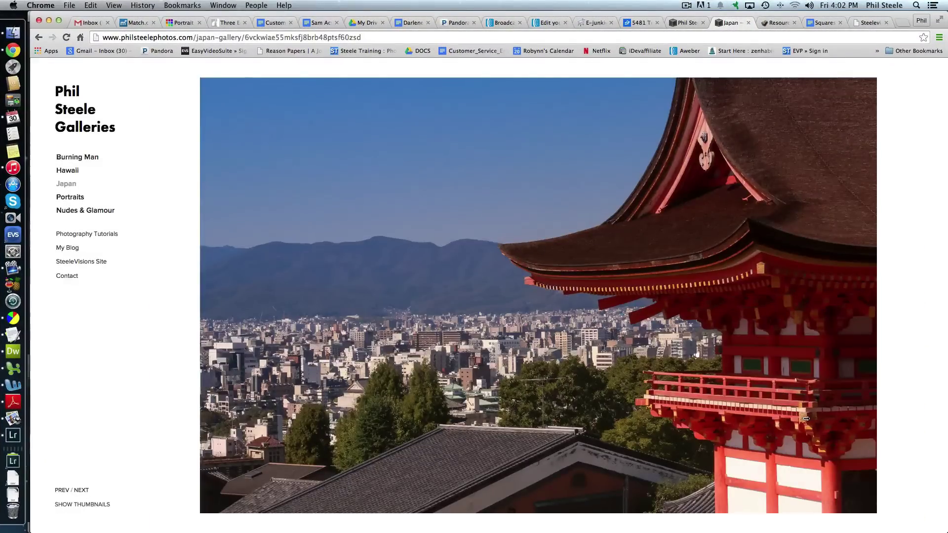
click(805, 419)
click(805, 419)
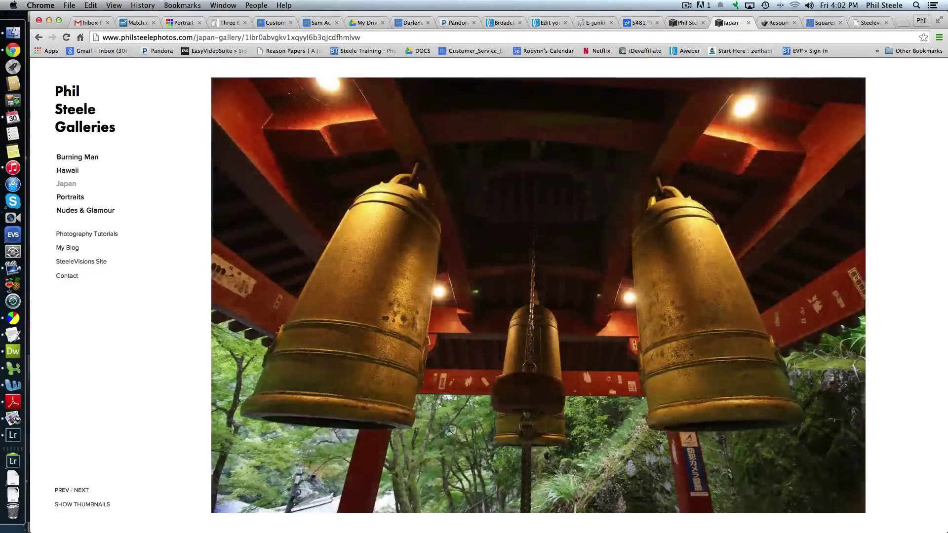
key(Right)
key(Right)
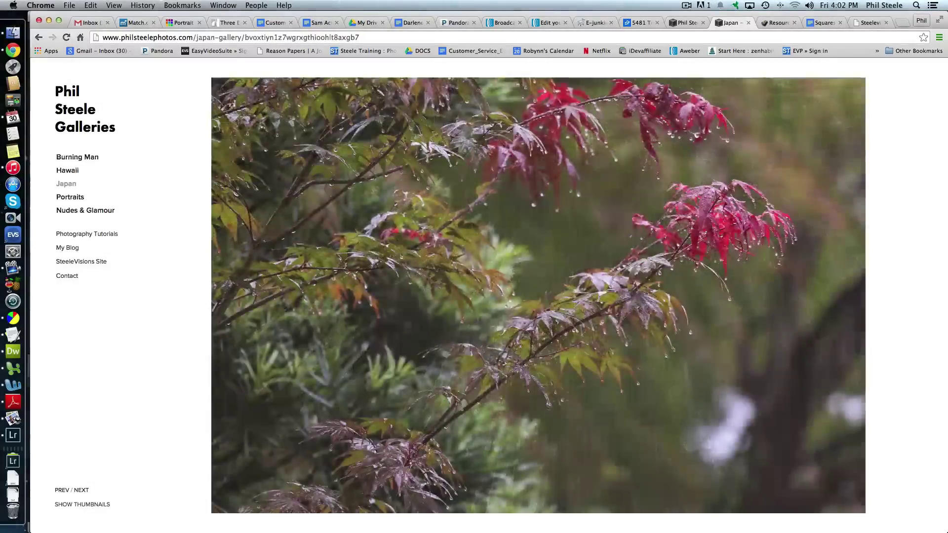
key(Right)
key(Right)
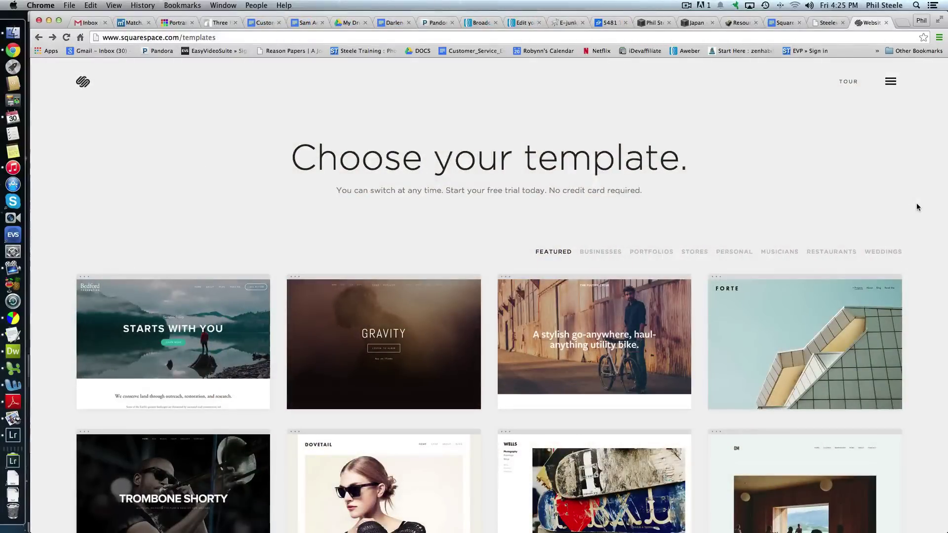
scroll(916, 203, down, 1)
scroll(916, 203, down, 1)
scroll(916, 203, down, 1)
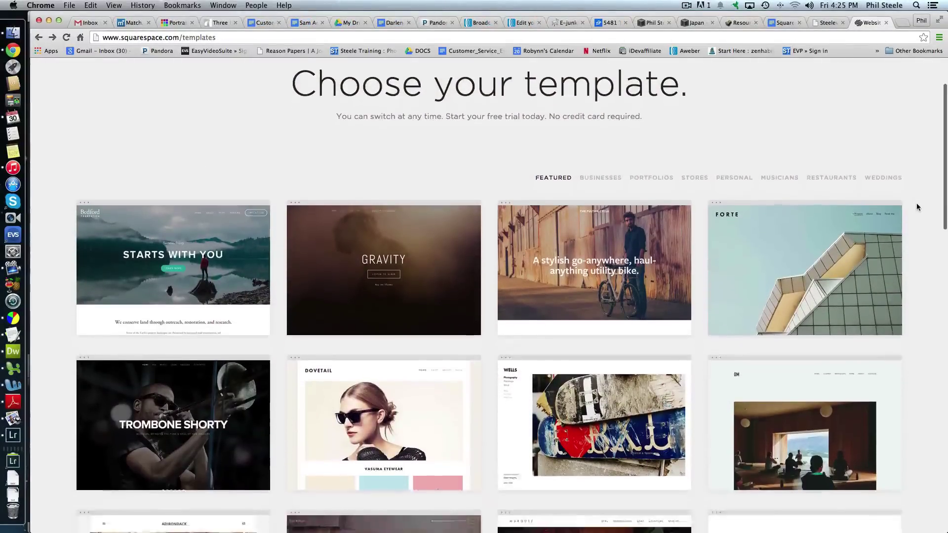
scroll(916, 203, down, 1)
scroll(916, 203, down, 1)
scroll(916, 203, down, 1)
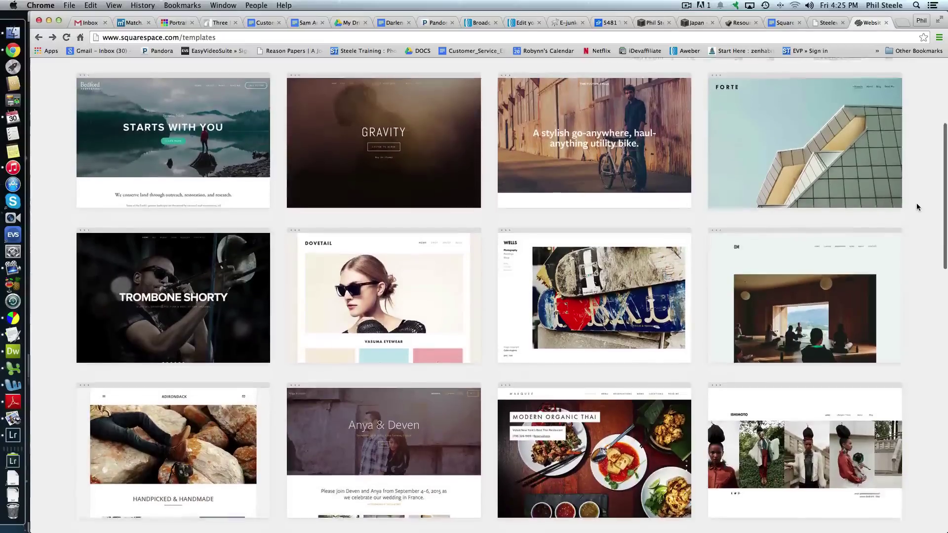
scroll(916, 204, down, 2)
scroll(917, 204, down, 1)
scroll(916, 203, down, 1)
scroll(916, 203, down, 2)
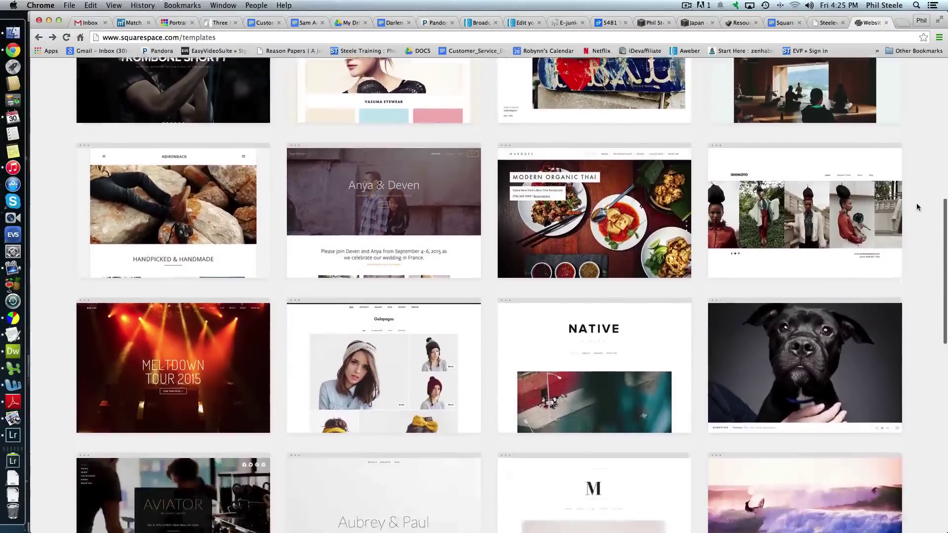
scroll(917, 203, down, 1)
scroll(916, 203, down, 1)
scroll(916, 203, down, 1)
scroll(916, 203, down, 1)
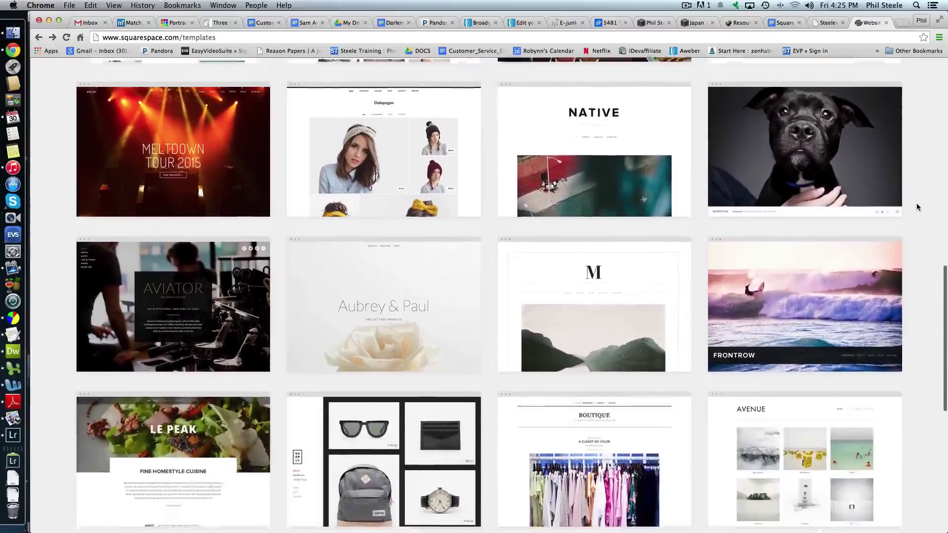
scroll(916, 202, down, 2)
scroll(916, 202, down, 1)
scroll(916, 202, down, 1)
scroll(916, 203, down, 1)
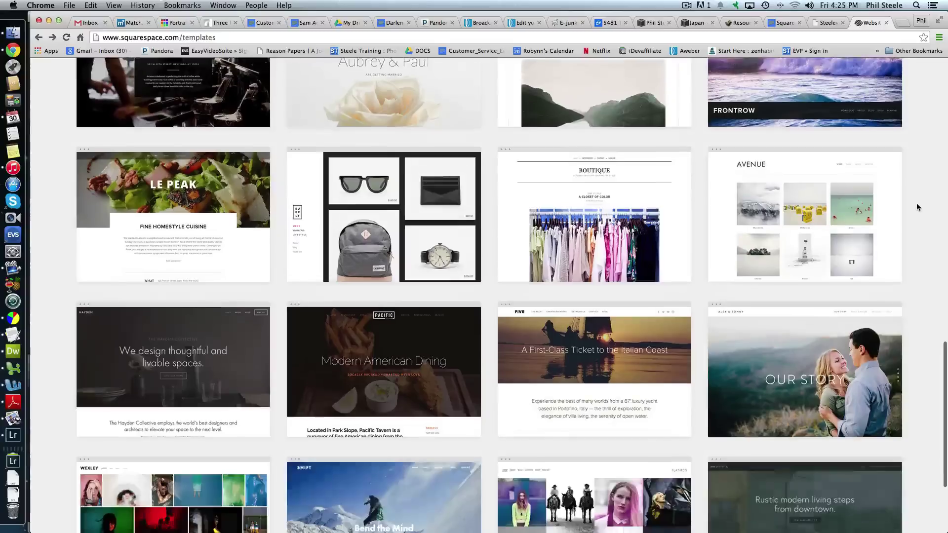
mouse_move(804, 216)
click(828, 206)
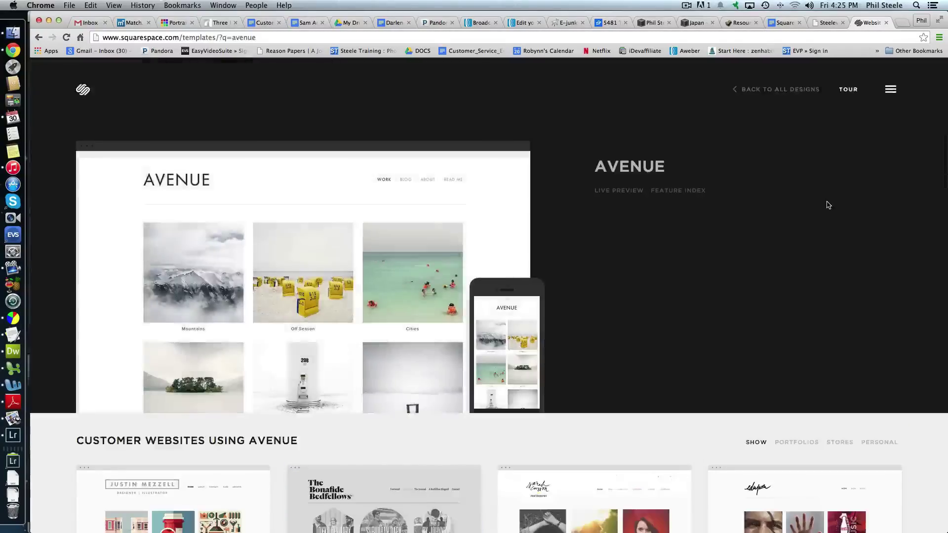
scroll(720, 356, down, 3)
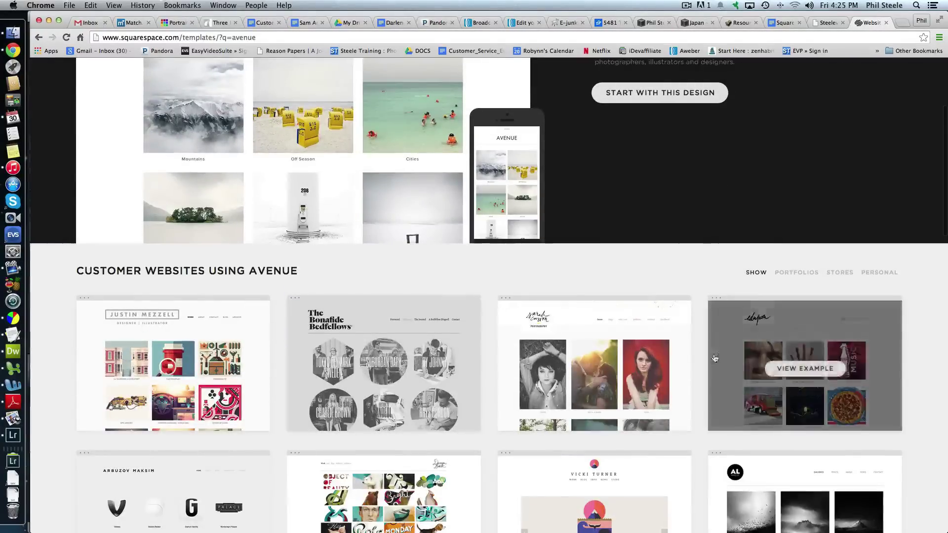
click(614, 397)
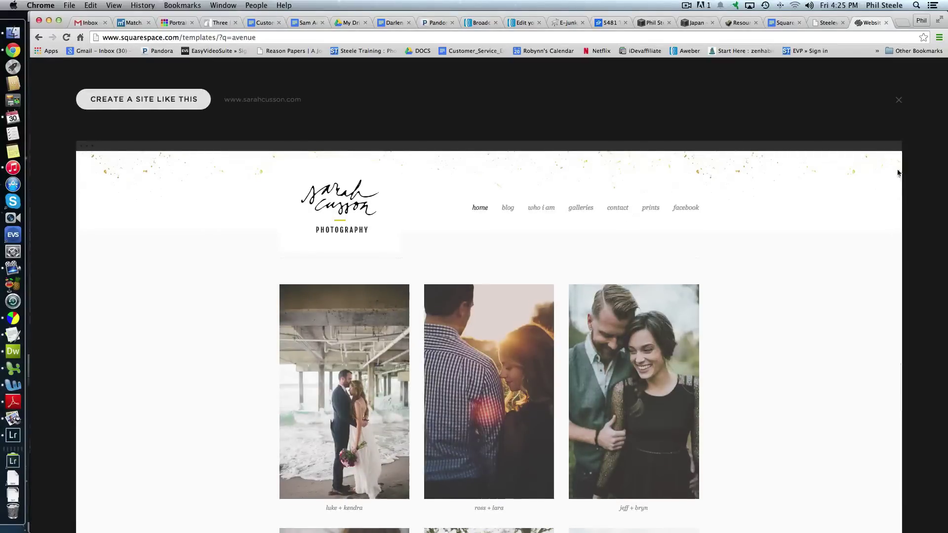
click(900, 101)
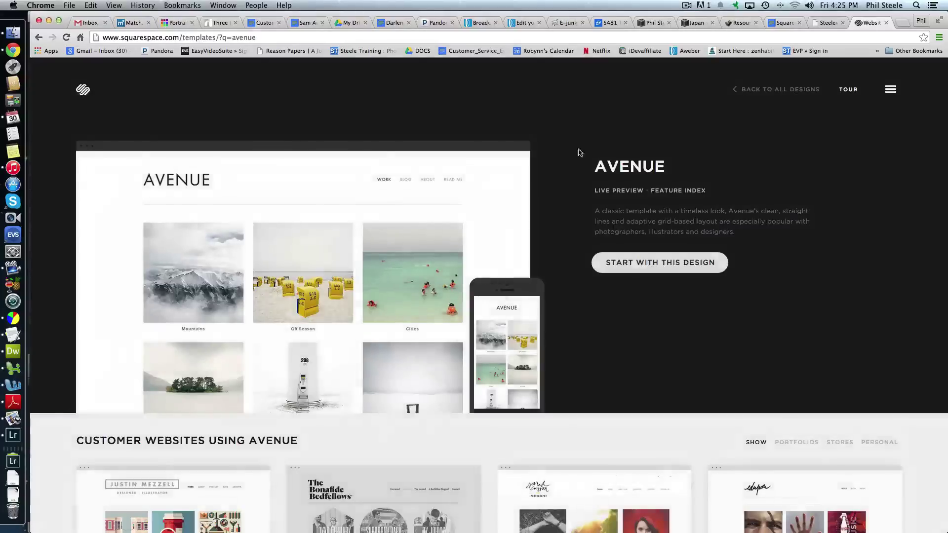
From the template list, view the Wells template details and preview its first customer example site
click(39, 37)
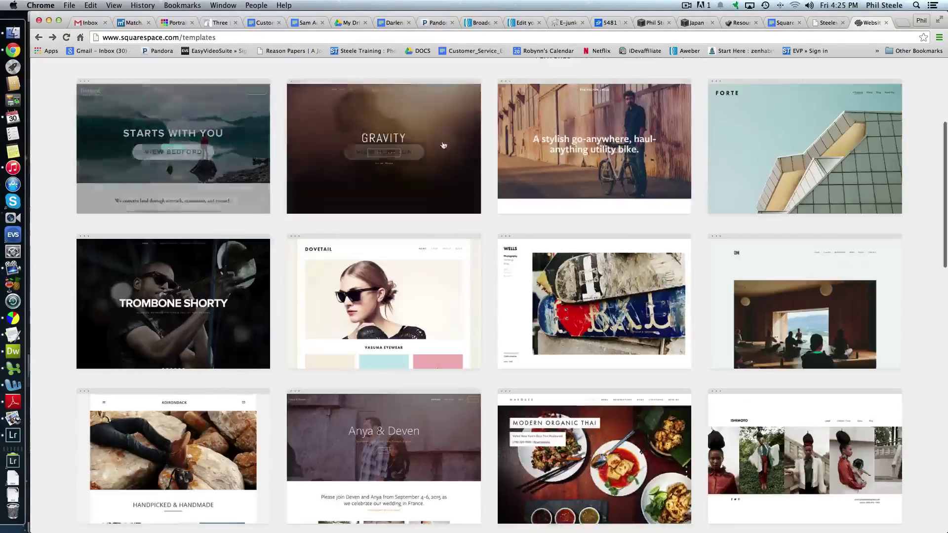
click(588, 296)
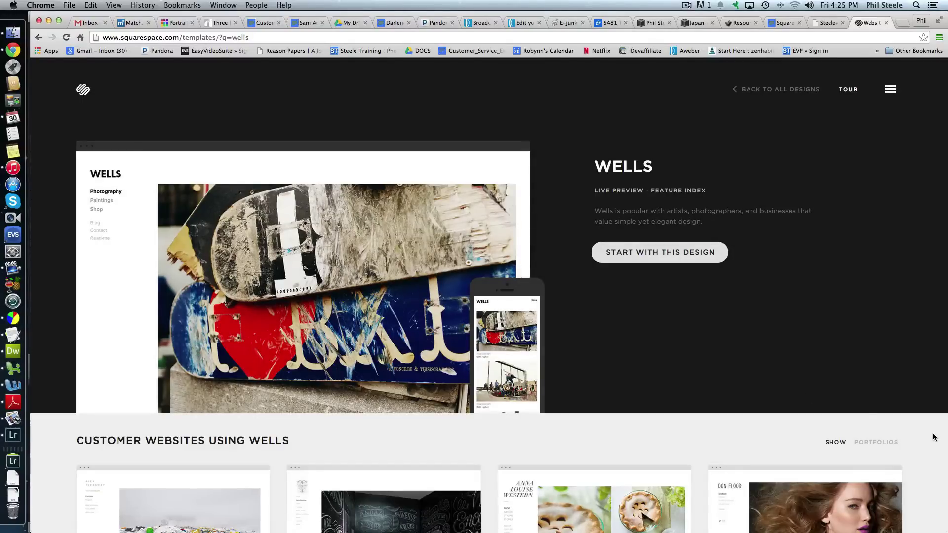
scroll(929, 269, down, 3)
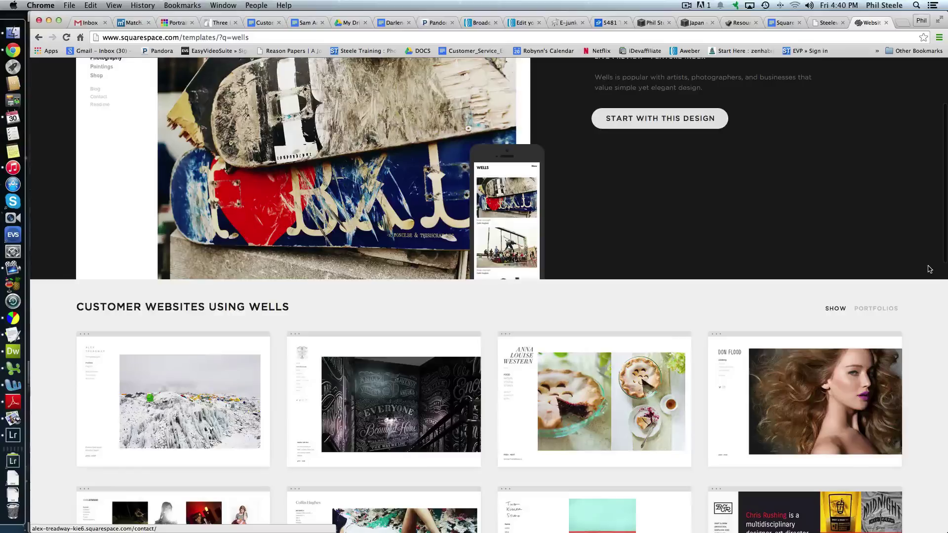
scroll(929, 269, down, 1)
scroll(929, 269, down, 1)
scroll(928, 269, down, 1)
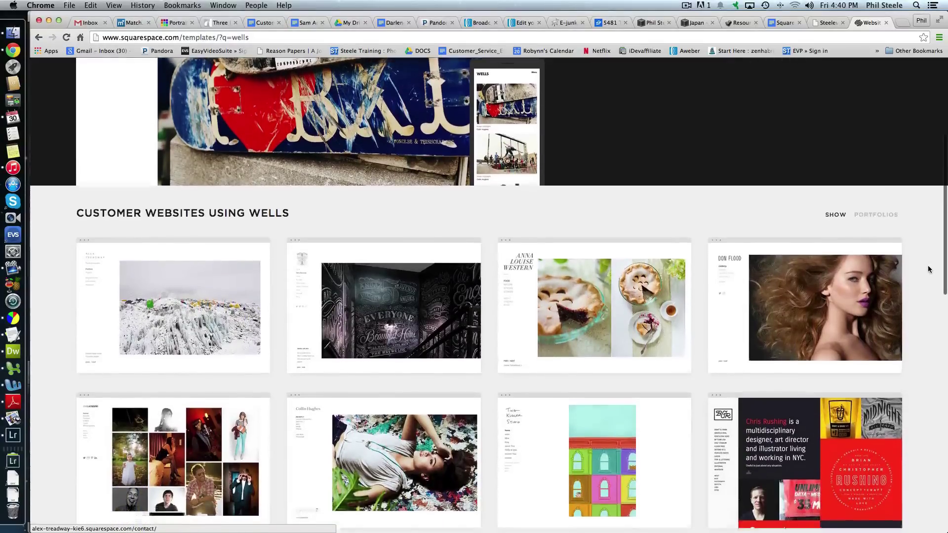
scroll(929, 268, down, 1)
scroll(929, 269, down, 1)
scroll(929, 270, down, 1)
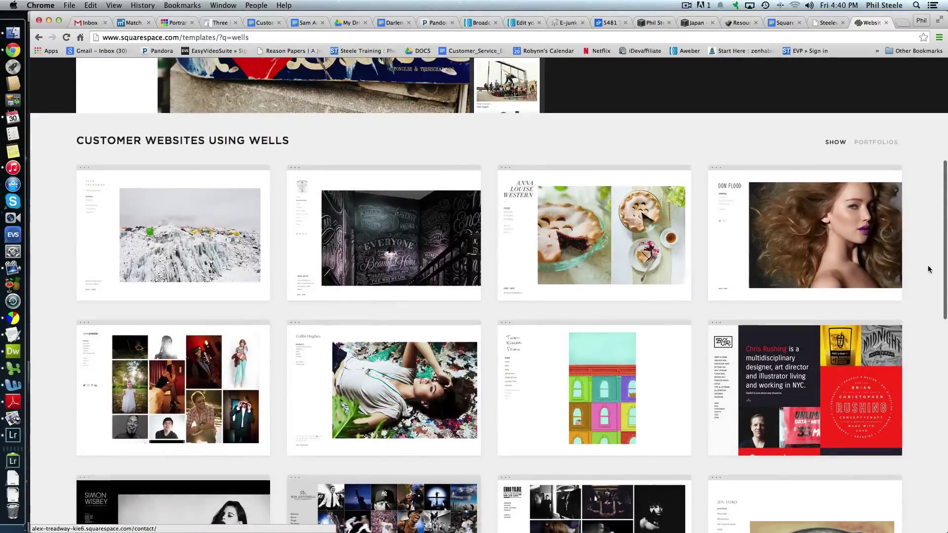
scroll(928, 269, down, 1)
scroll(929, 269, down, 2)
scroll(929, 269, down, 1)
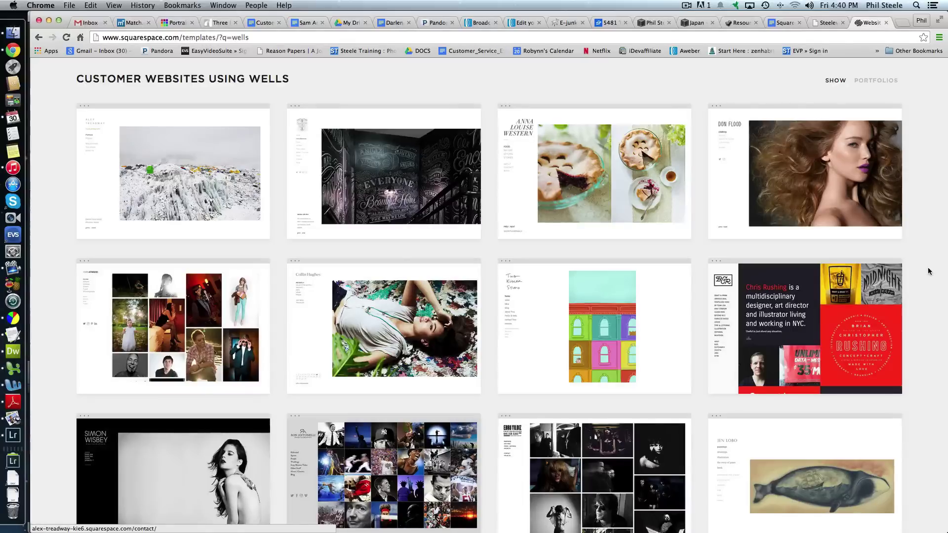
scroll(918, 269, down, 1)
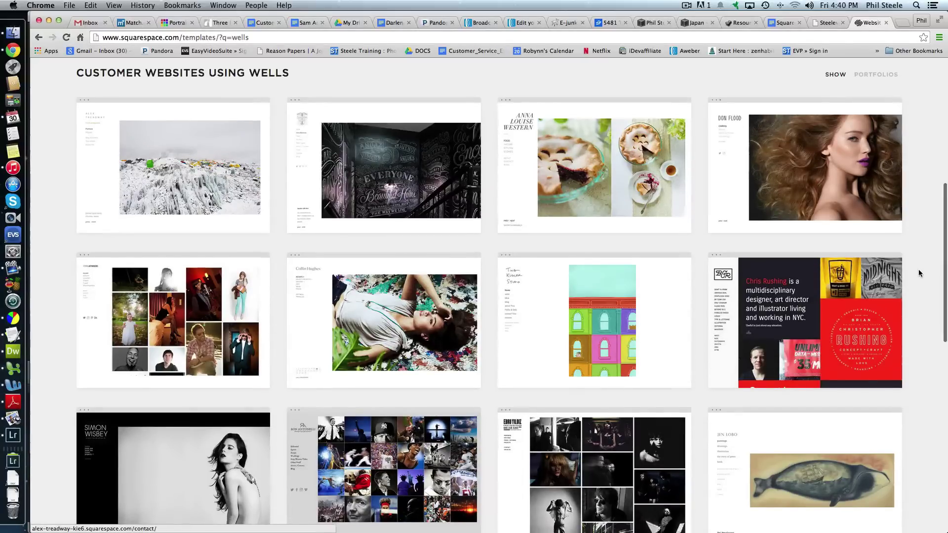
mouse_move(173, 167)
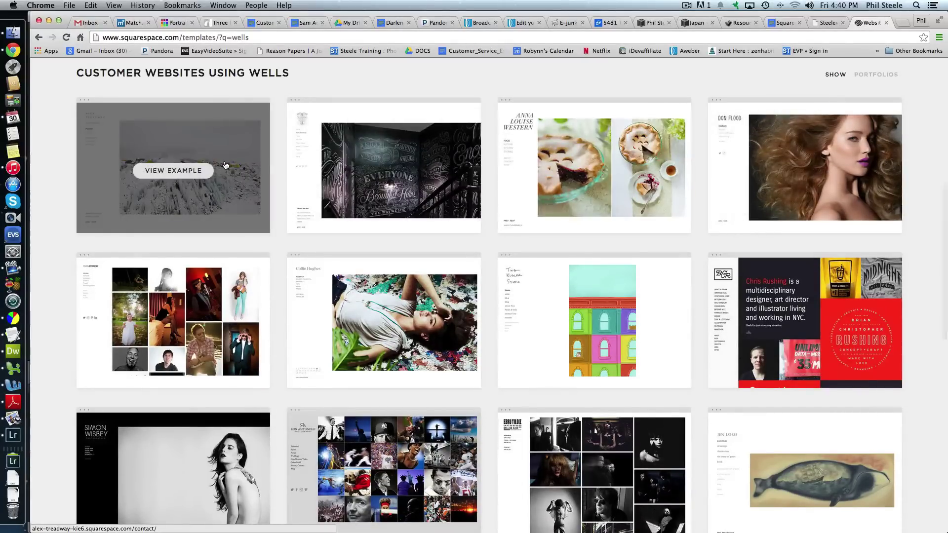
click(225, 164)
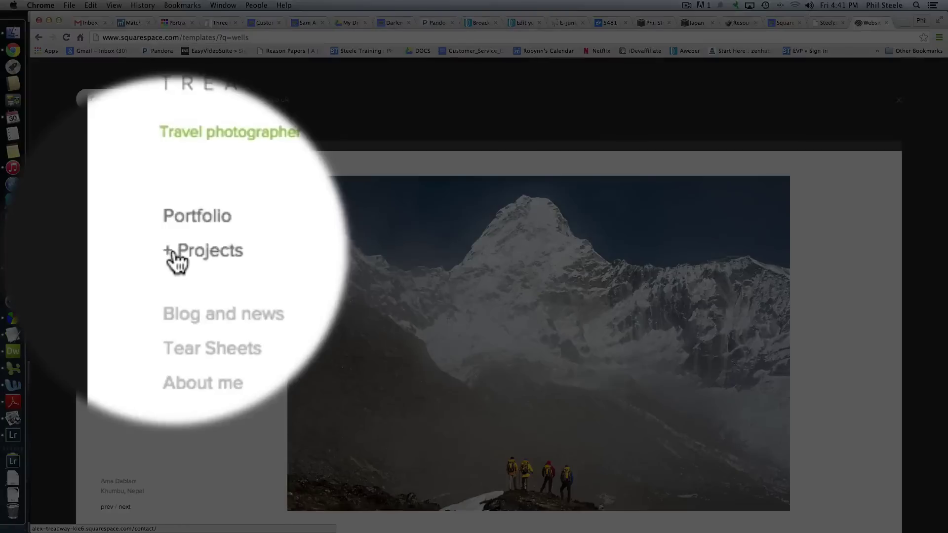
Browse the example site's Projects list, Blog and news, and About me page
click(99, 253)
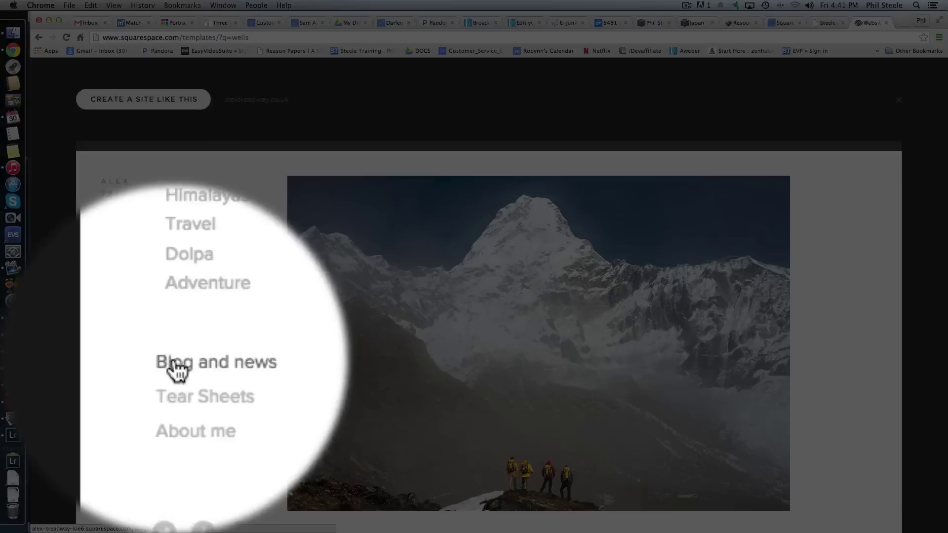
click(109, 362)
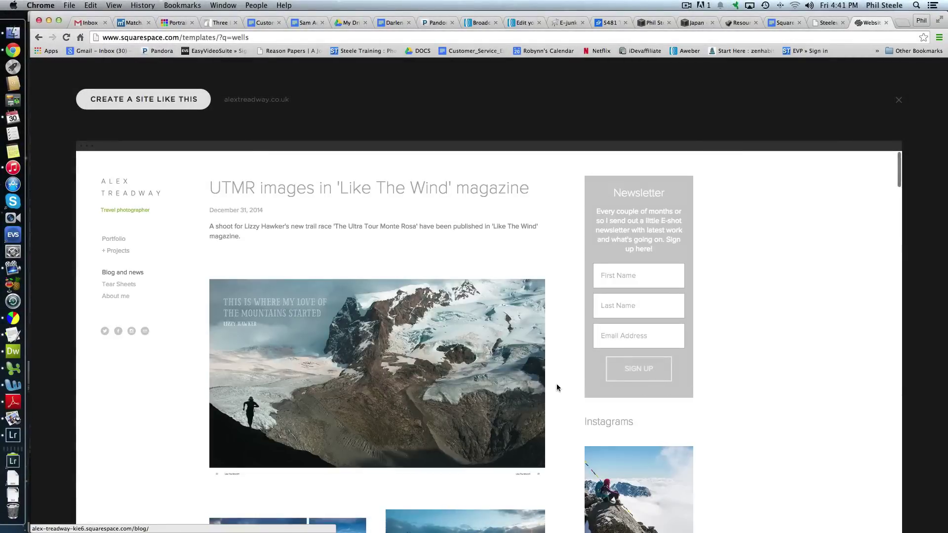
scroll(555, 385, down, 2)
scroll(553, 385, down, 1)
scroll(553, 385, down, 1)
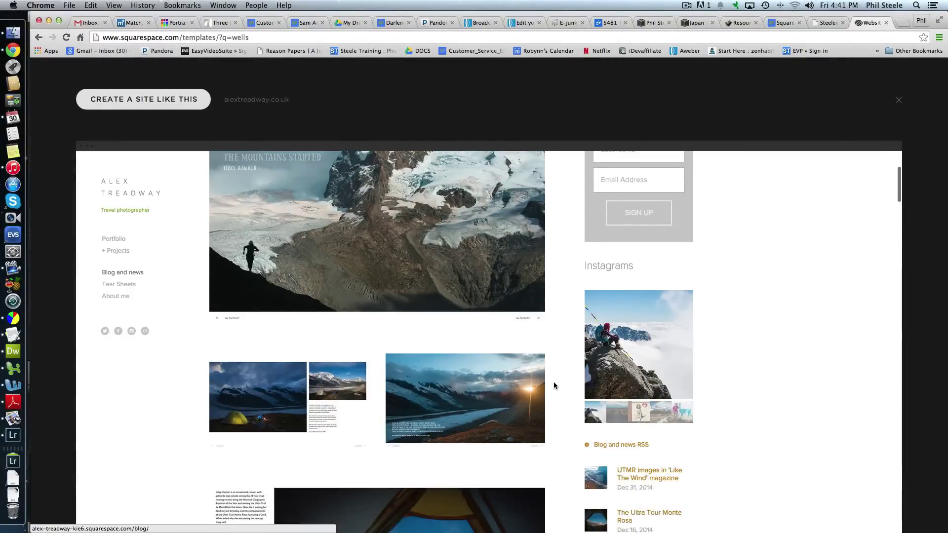
scroll(553, 385, down, 1)
scroll(553, 386, down, 1)
scroll(553, 385, up, 3)
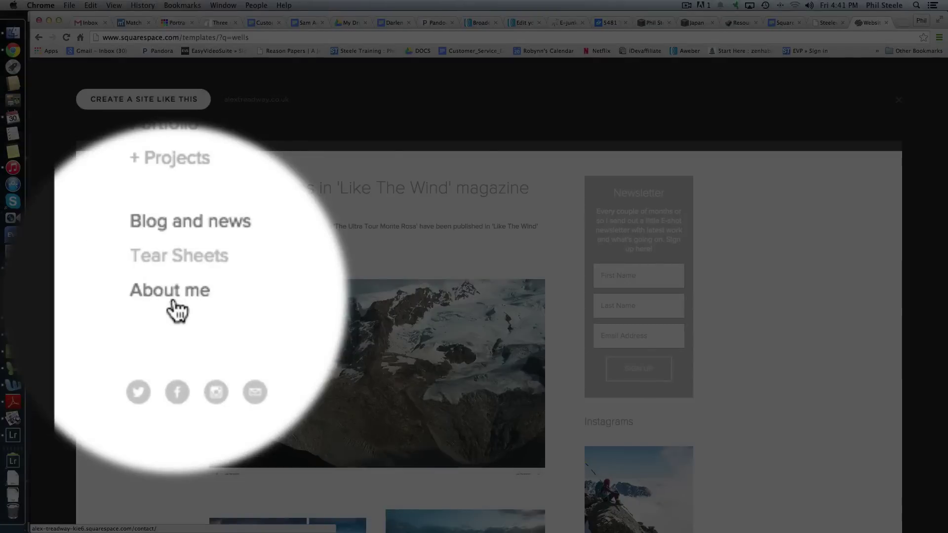
click(117, 298)
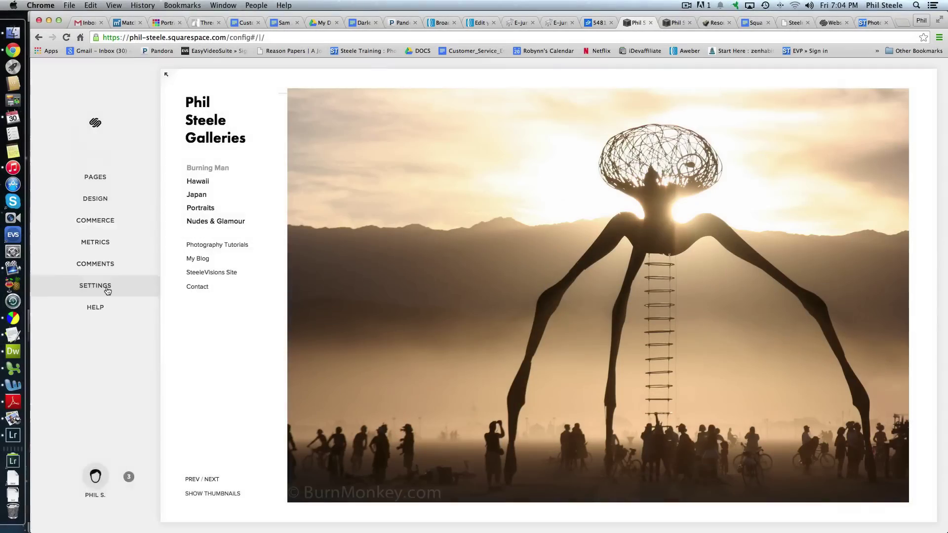
View the Domains settings of the Phil Steele Galleries site
click(108, 289)
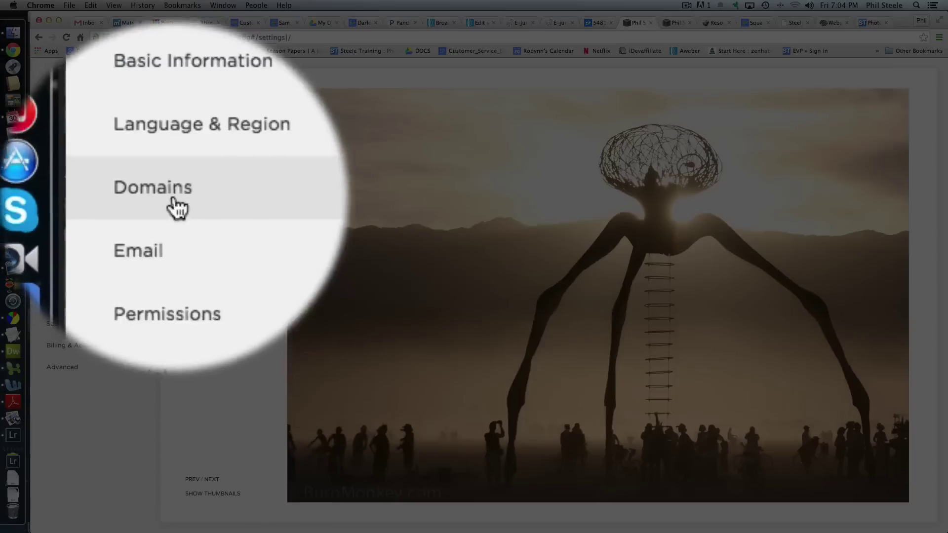
click(66, 195)
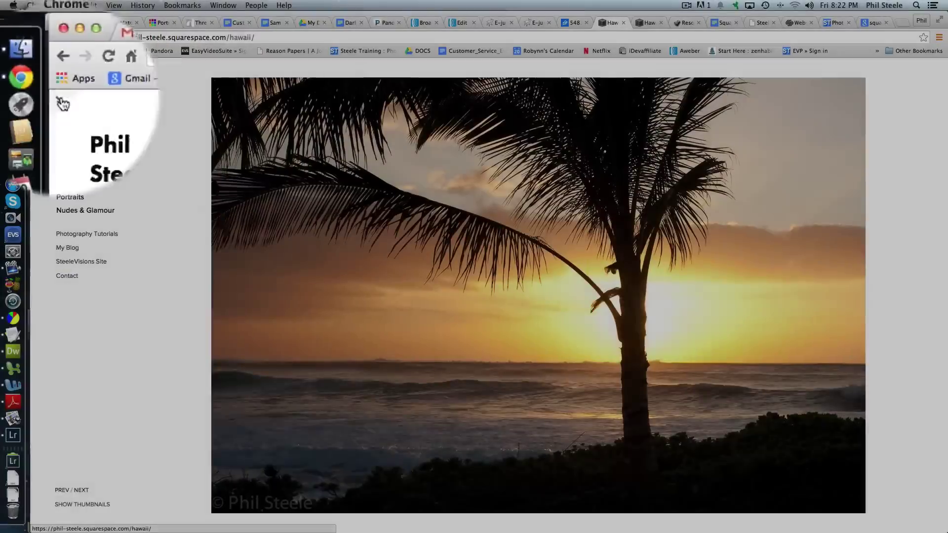
From the Pages panel, start adding a new page to Main Navigation
click(39, 67)
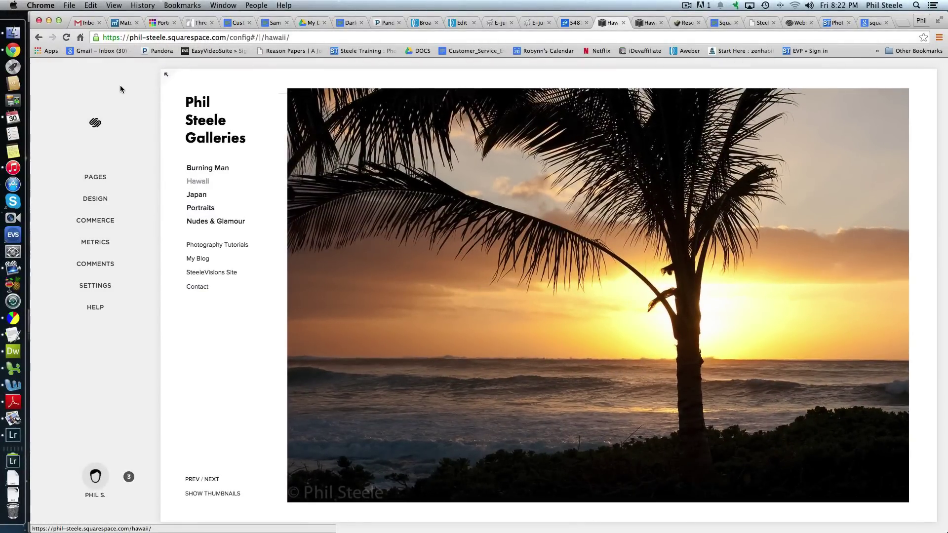
click(102, 182)
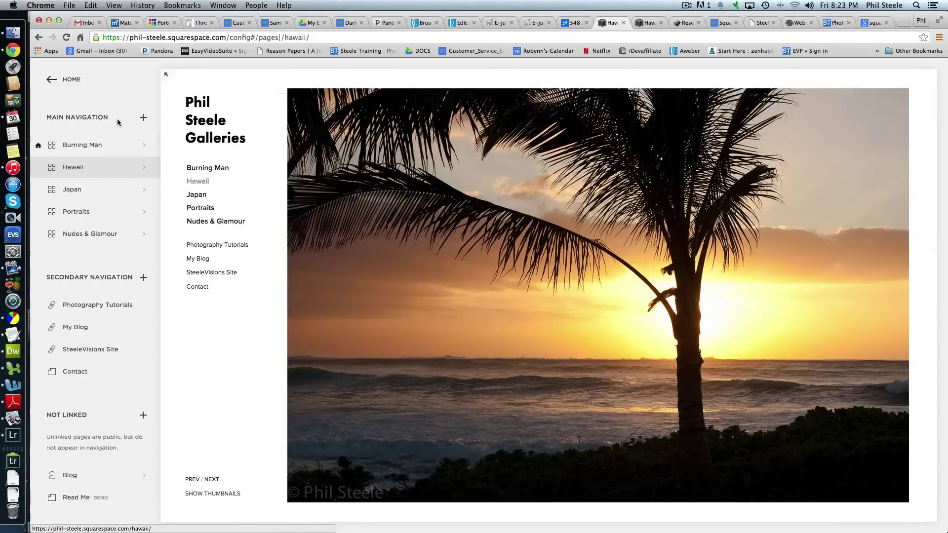
click(144, 119)
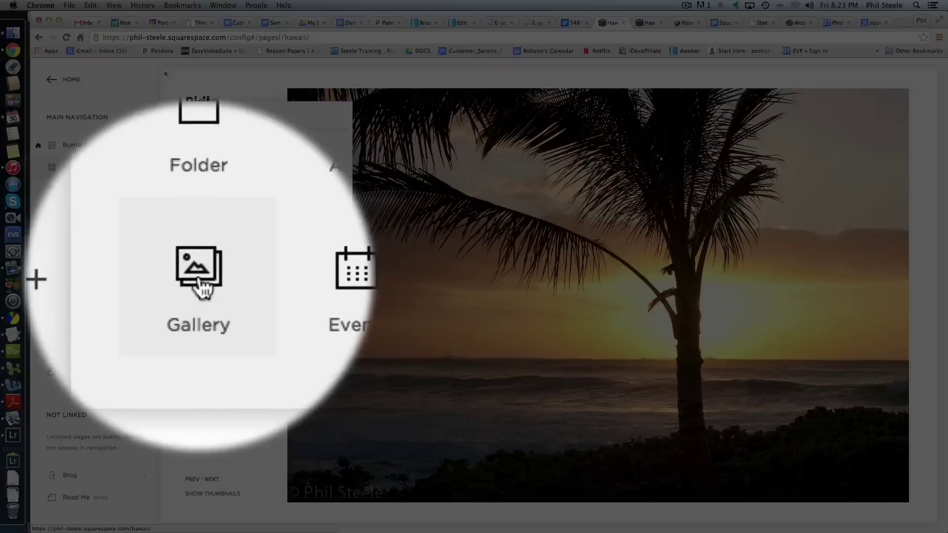
Create a Gallery page named New York and view its empty collection
click(199, 277)
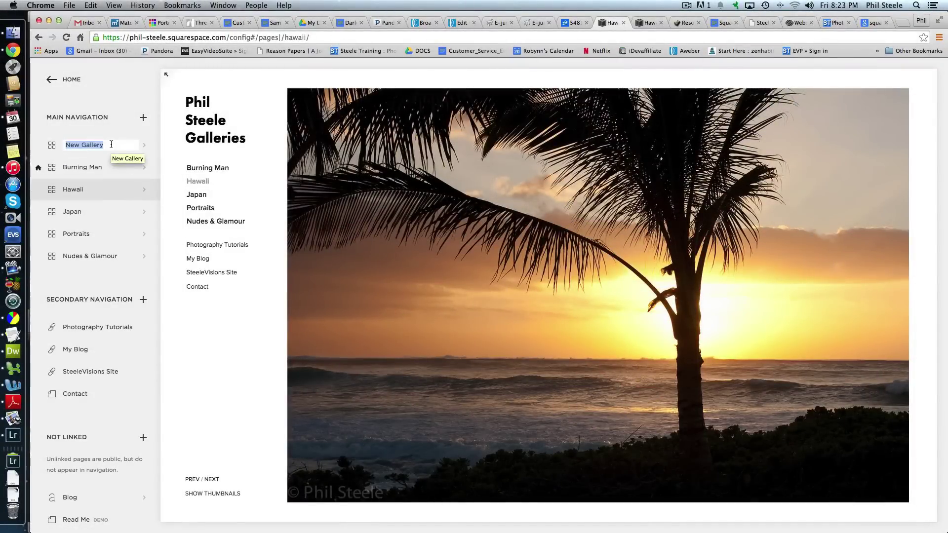
text(Ne)
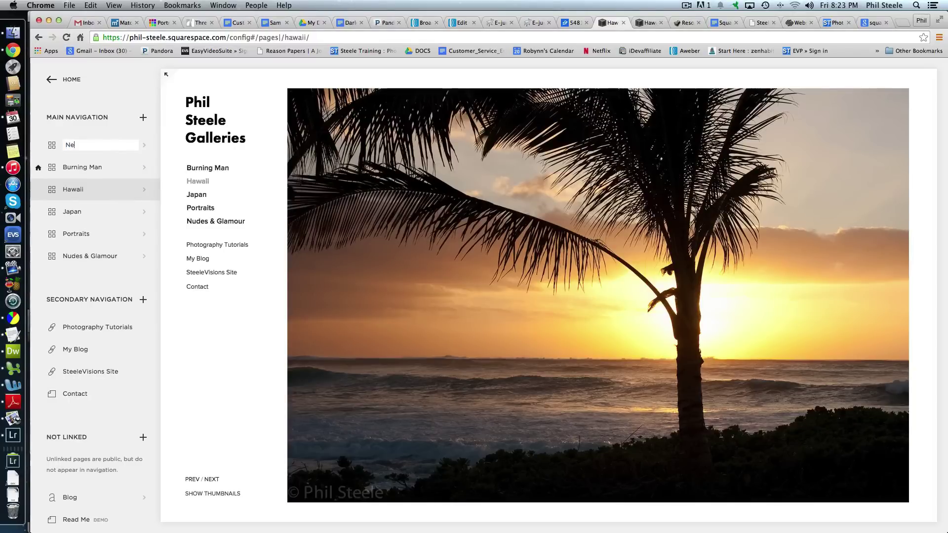
text(w Yok)
text(k)
click(158, 149)
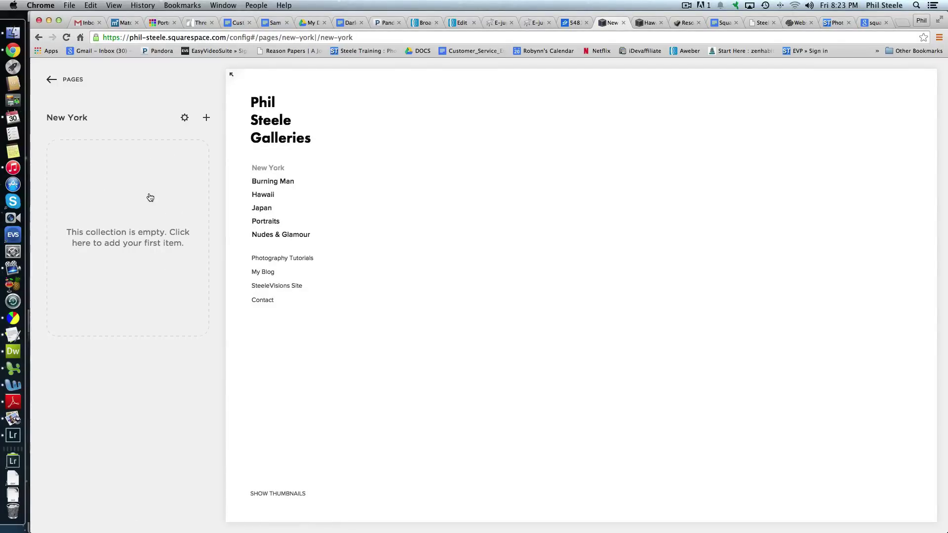
Select all twenty JPEGs in the Finder NewYork folder and upload them into the New York gallery
click(24, 36)
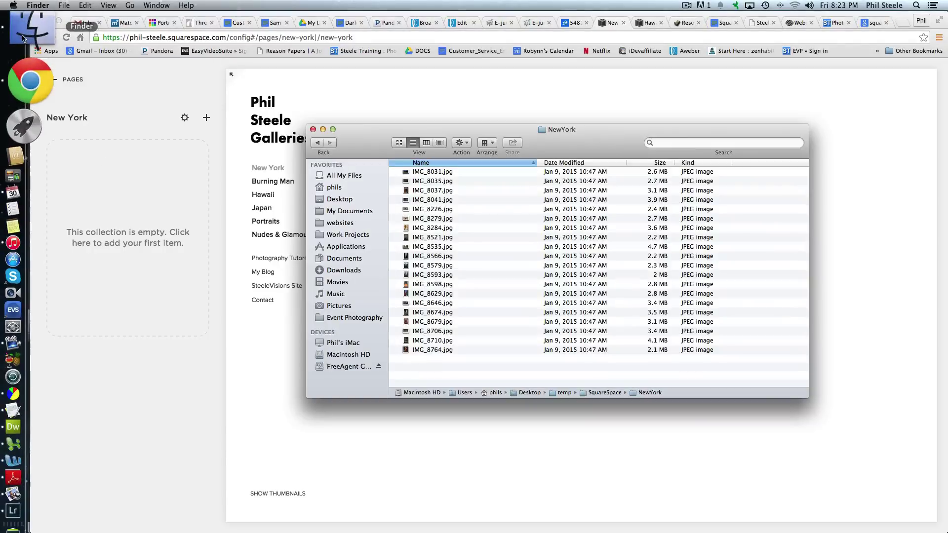
click(449, 172)
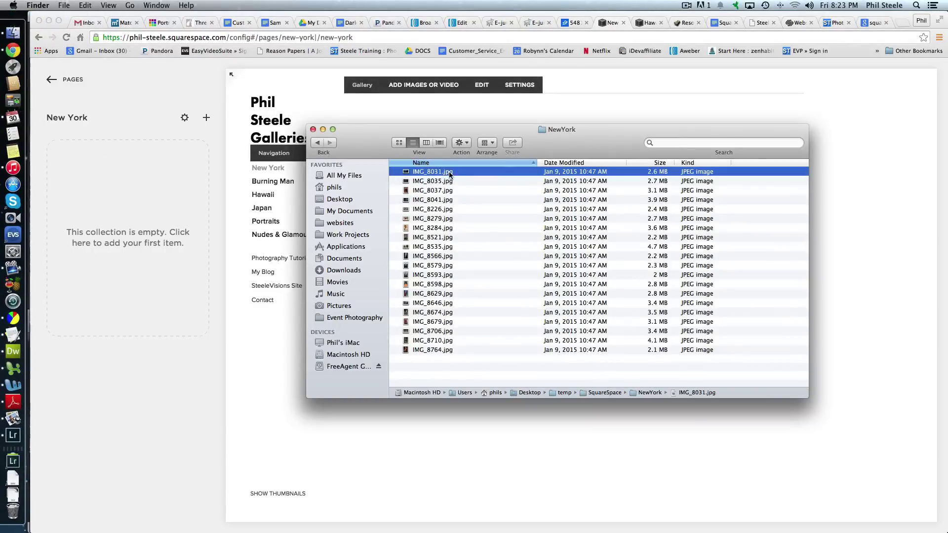
shift+click(450, 349)
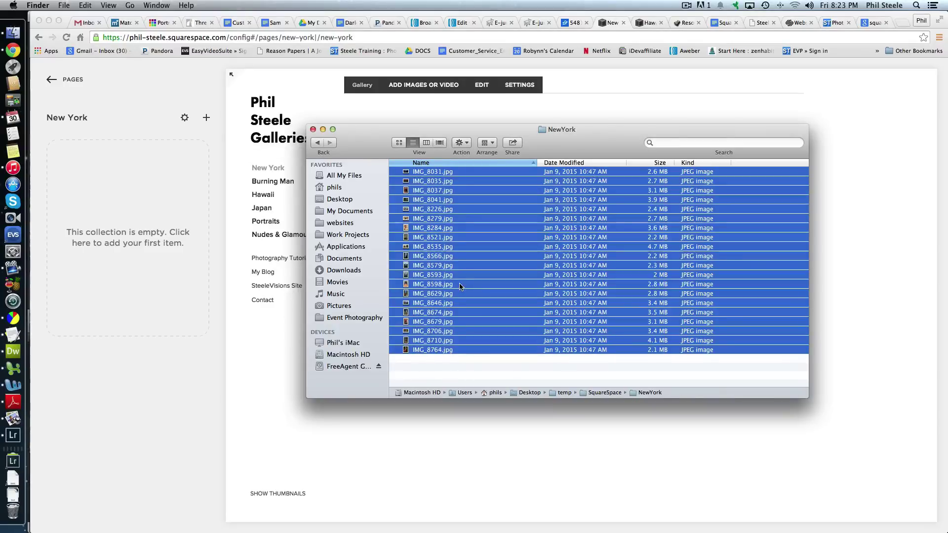
drag(460, 283, 157, 259)
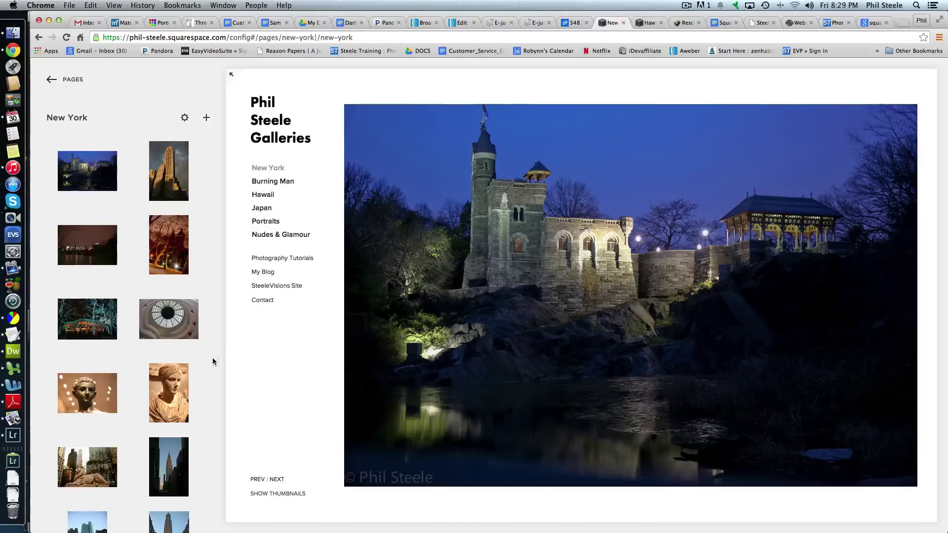
mouse_move(87, 171)
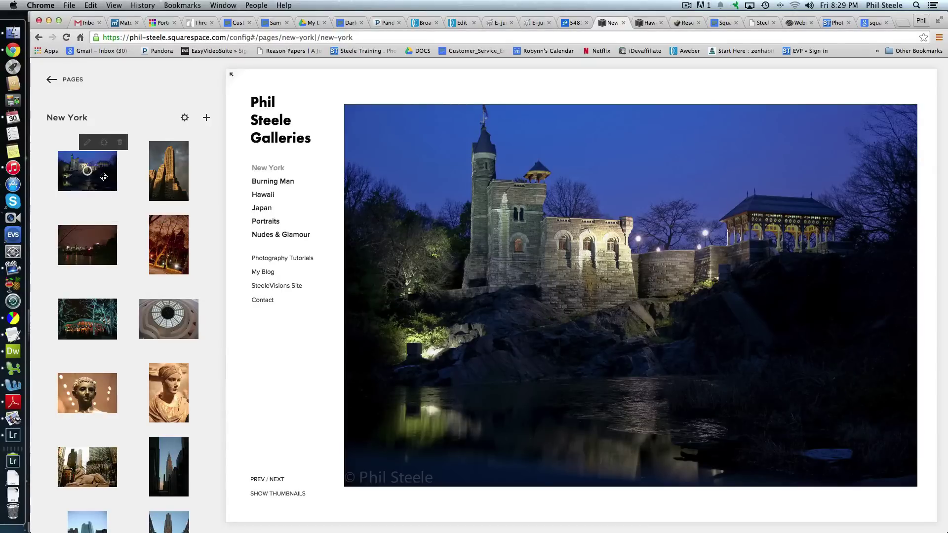
Move the castle photo down to the second row and delete the lion sculpture photo
drag(104, 176, 105, 248)
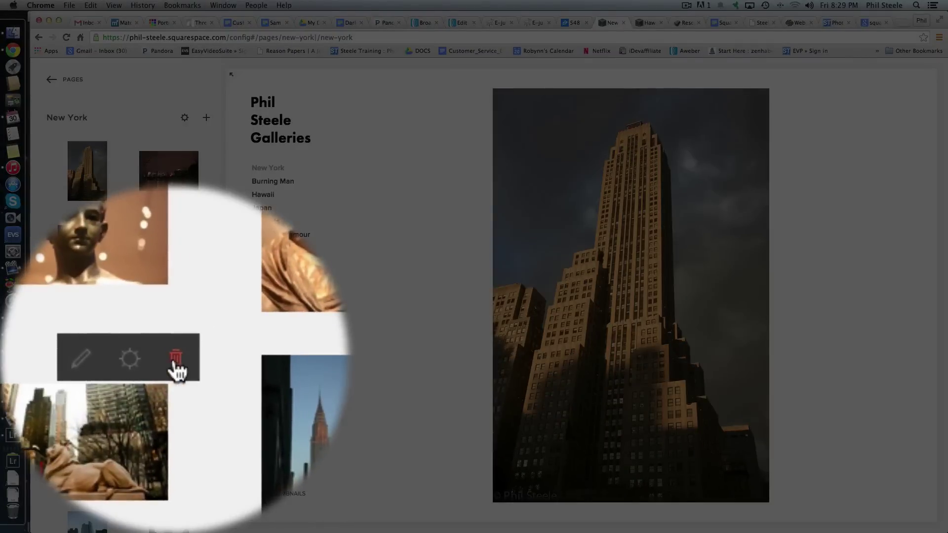
click(121, 442)
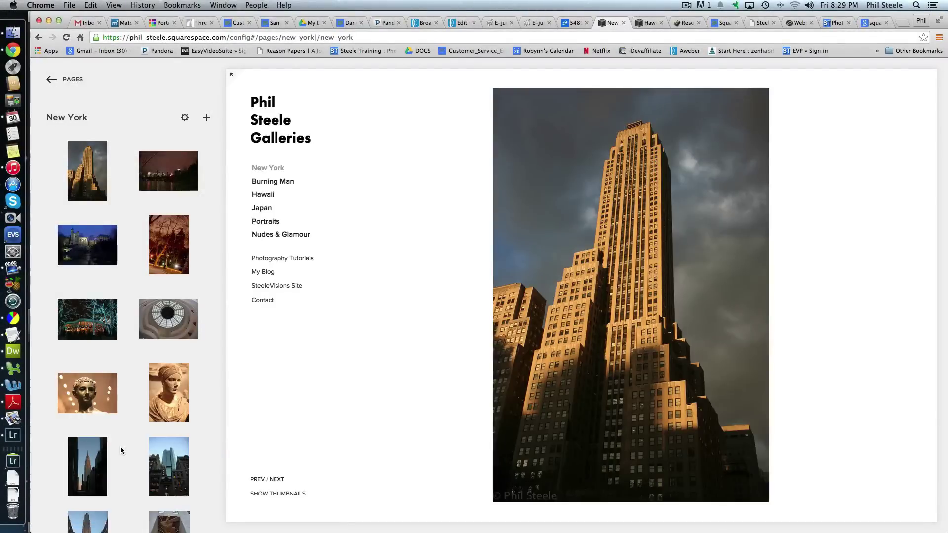
Back in the pages list, move New York below Hawaii in Main Navigation
click(84, 83)
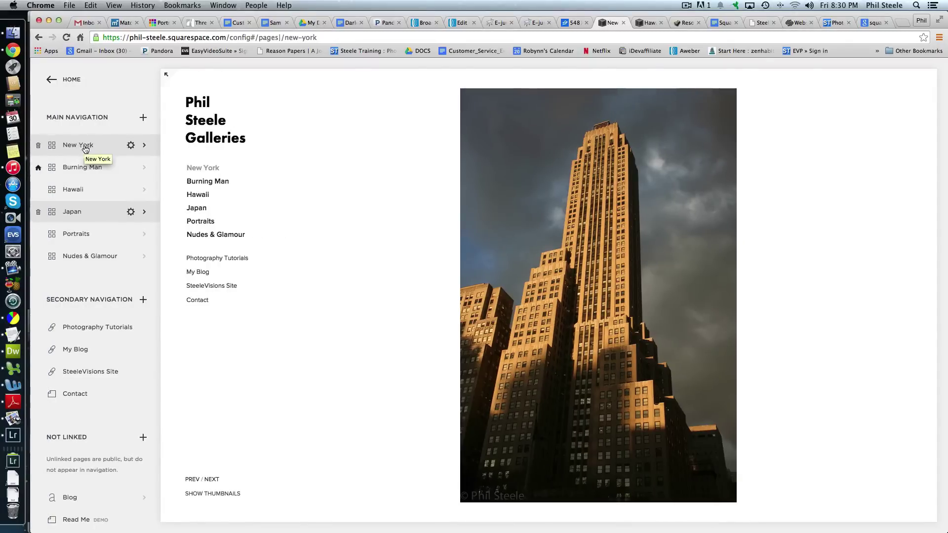
drag(88, 147, 88, 190)
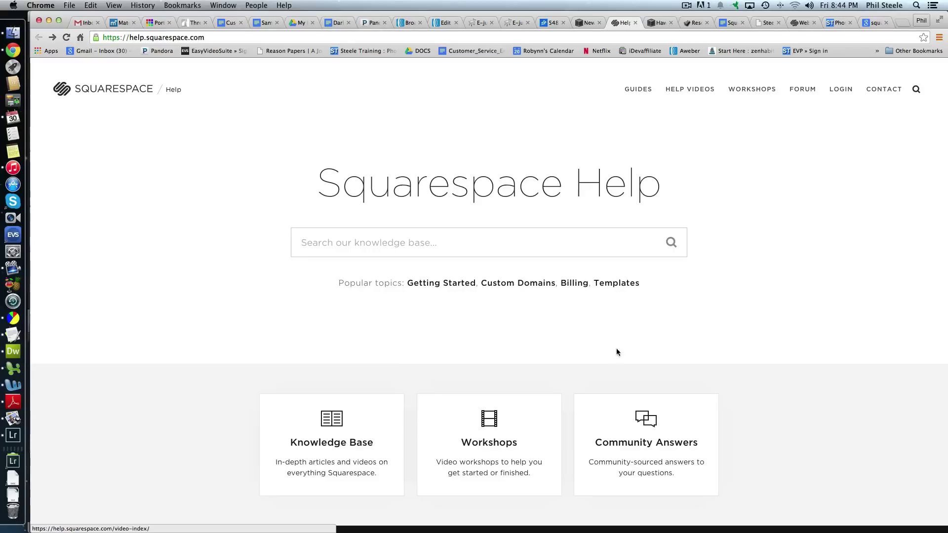
Browse the Squarespace Help Videos index
click(689, 89)
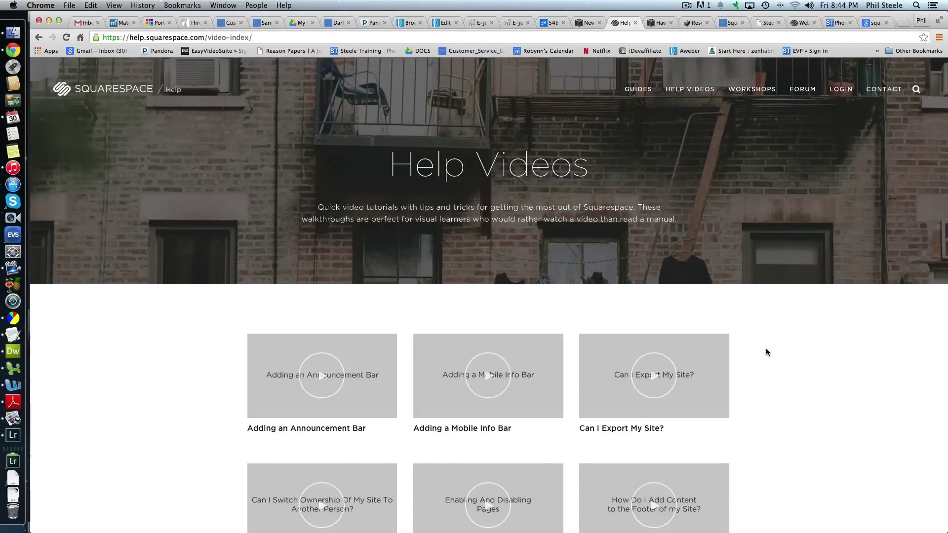
scroll(766, 352, down, 3)
scroll(766, 352, down, 3)
scroll(766, 352, down, 3)
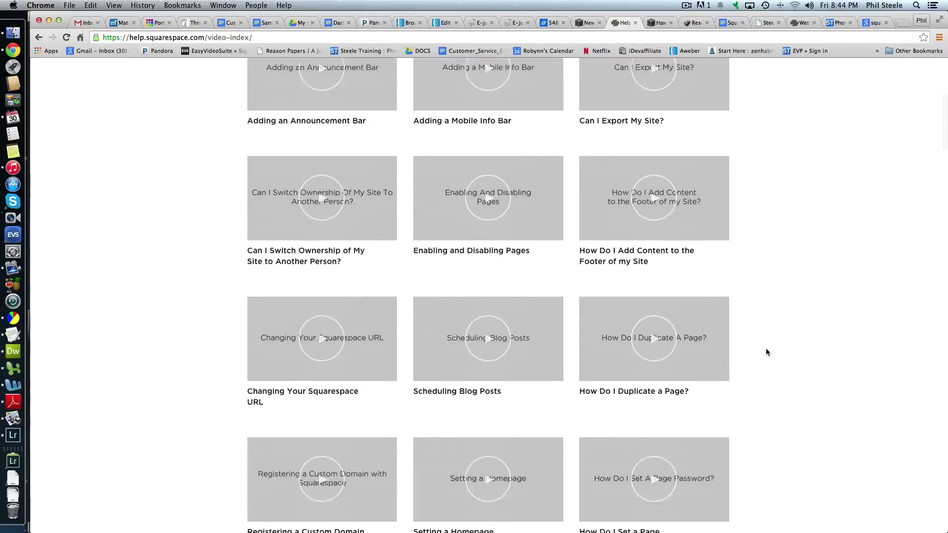
scroll(766, 352, down, 3)
scroll(765, 351, down, 2)
scroll(765, 352, down, 3)
scroll(766, 351, down, 4)
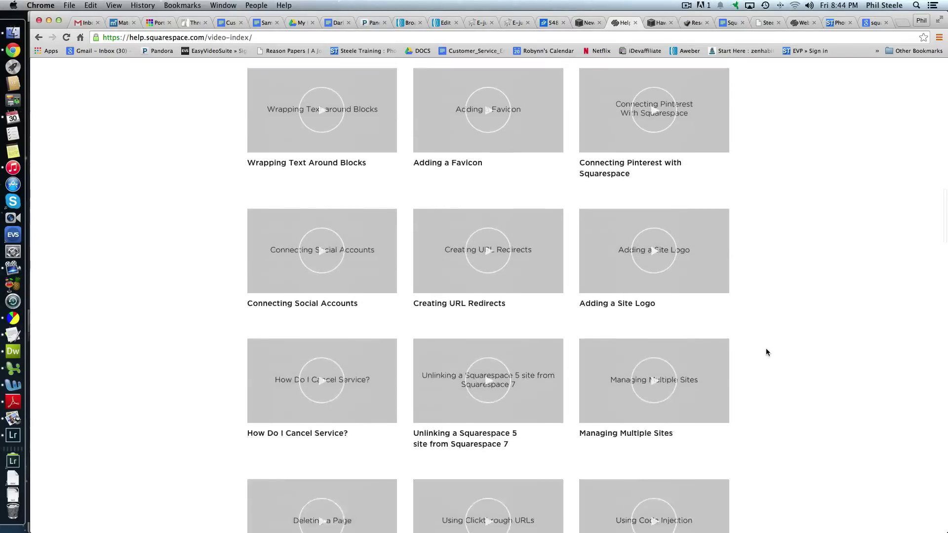
scroll(765, 352, down, 1)
scroll(766, 351, down, 2)
scroll(766, 352, down, 2)
scroll(767, 352, down, 2)
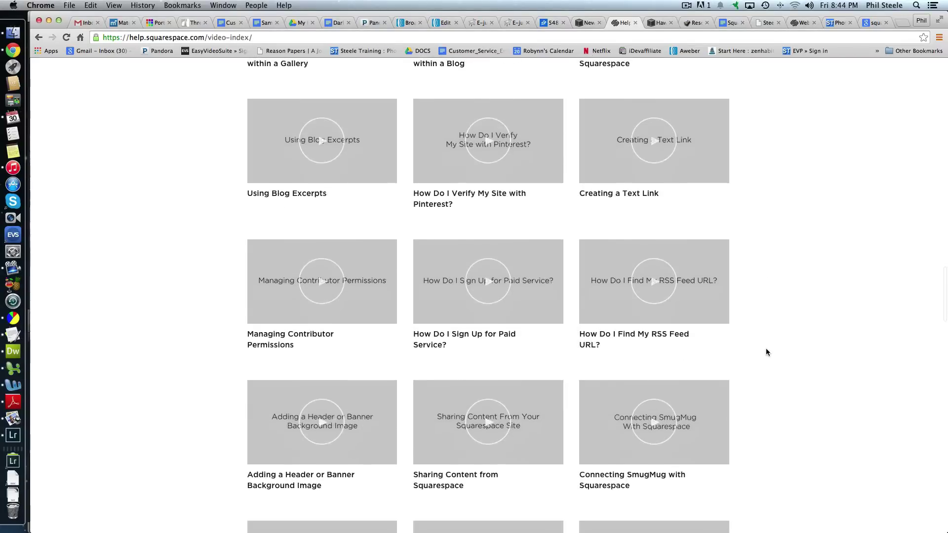
scroll(766, 352, down, 2)
scroll(766, 352, up, 2)
scroll(767, 352, up, 15)
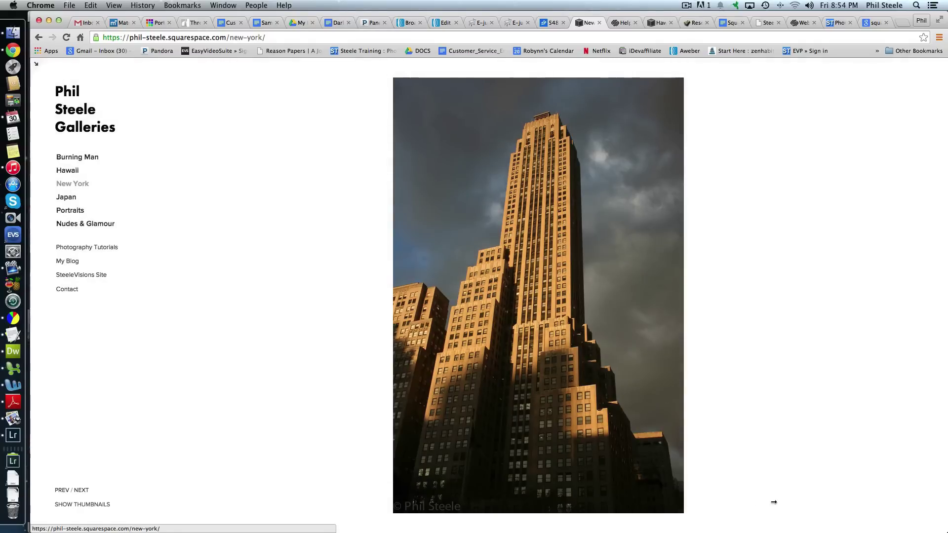
Switch the live New York gallery to its thumbnail grid via SHOW THUMBNAILS
click(107, 505)
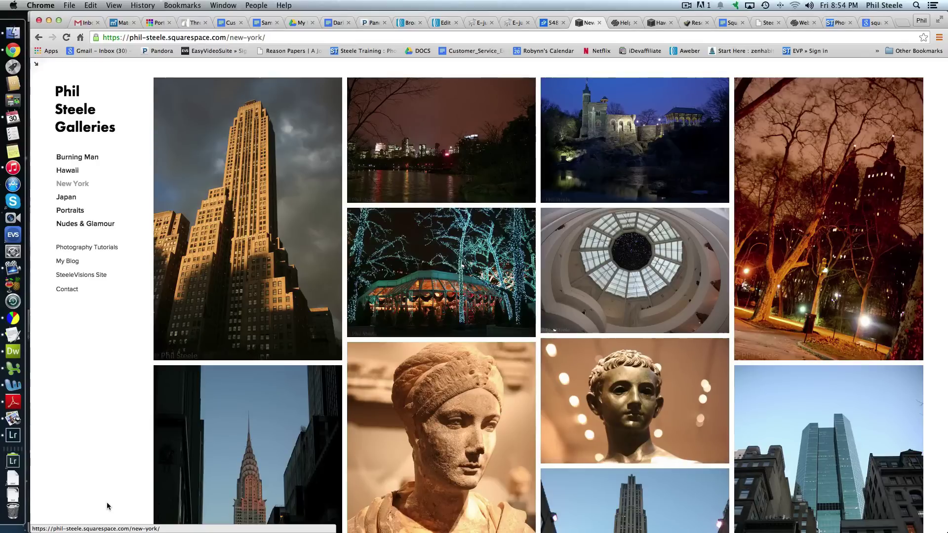